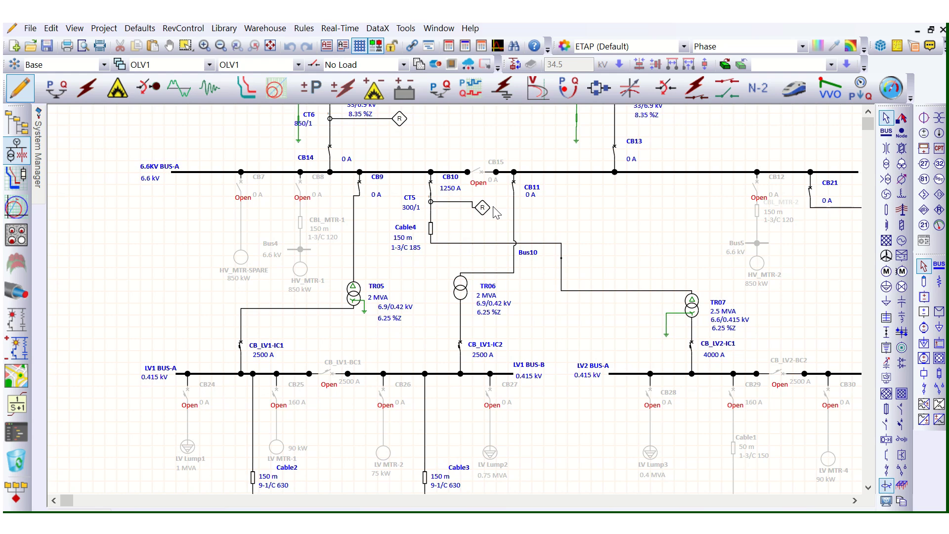
Open the Power Calculator and switch the voltage base standard to ANSI and back to IEC.
click(449, 46)
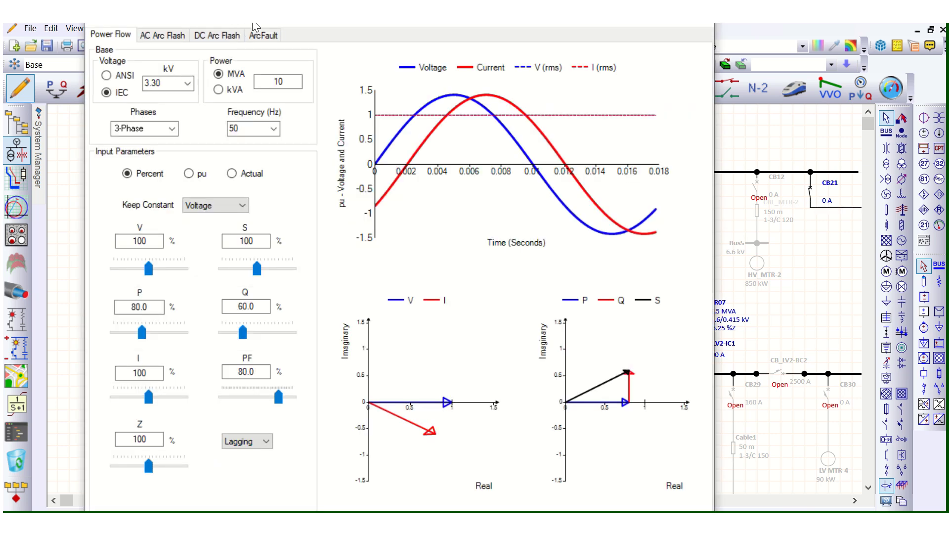
mouse_move(264, 23)
mouse_down()
mouse_move(259, 42)
mouse_move(266, 26)
mouse_up()
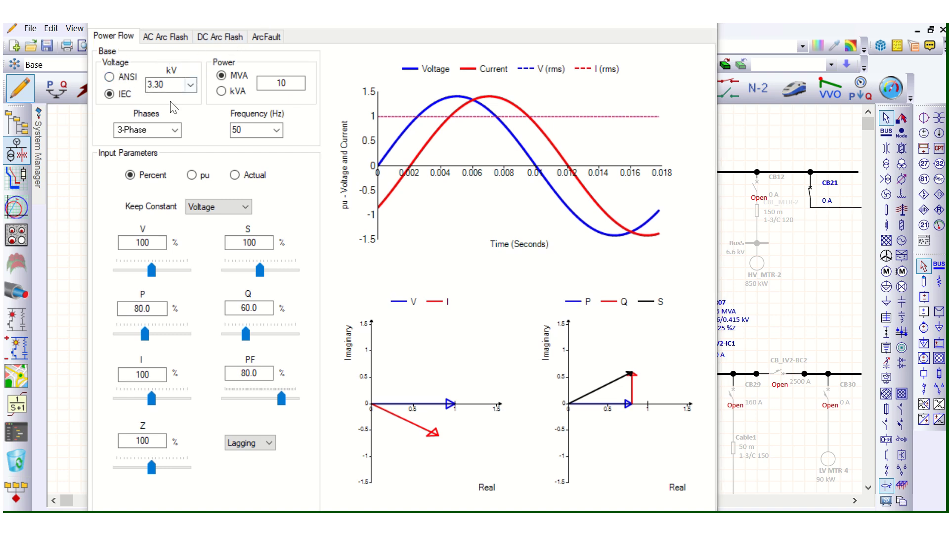
click(109, 78)
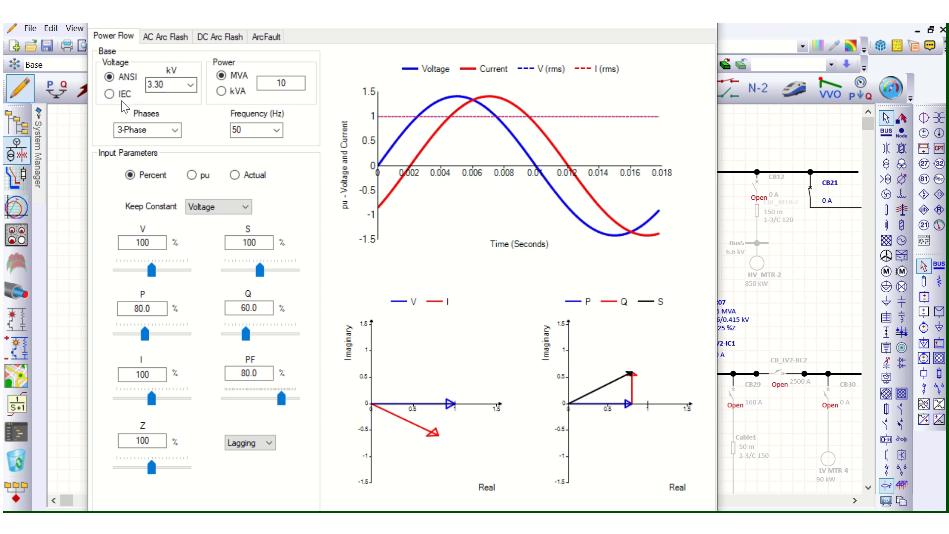
click(109, 94)
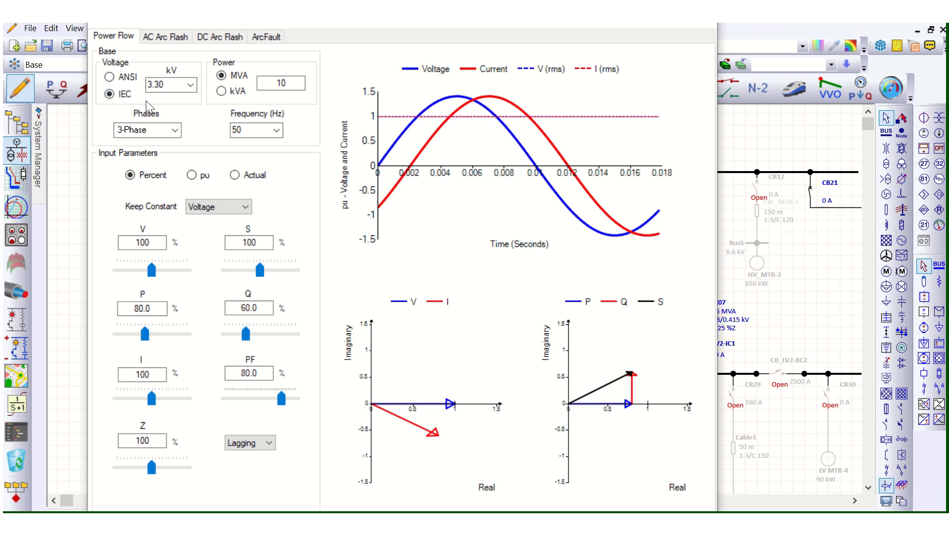
Try an 11.0 kV base voltage, return to 3.3 kV, and select the 10 MVA base power.
click(191, 87)
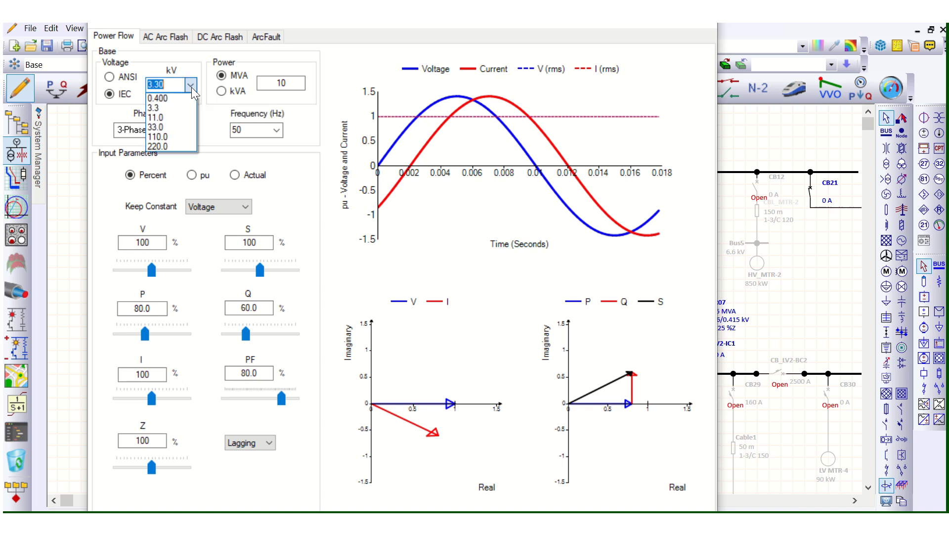
click(177, 117)
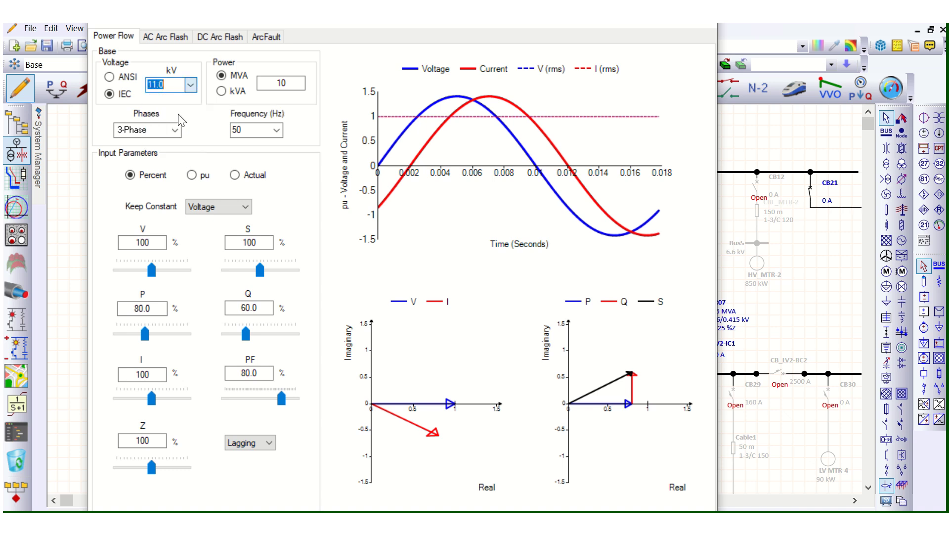
click(191, 87)
click(163, 108)
click(221, 92)
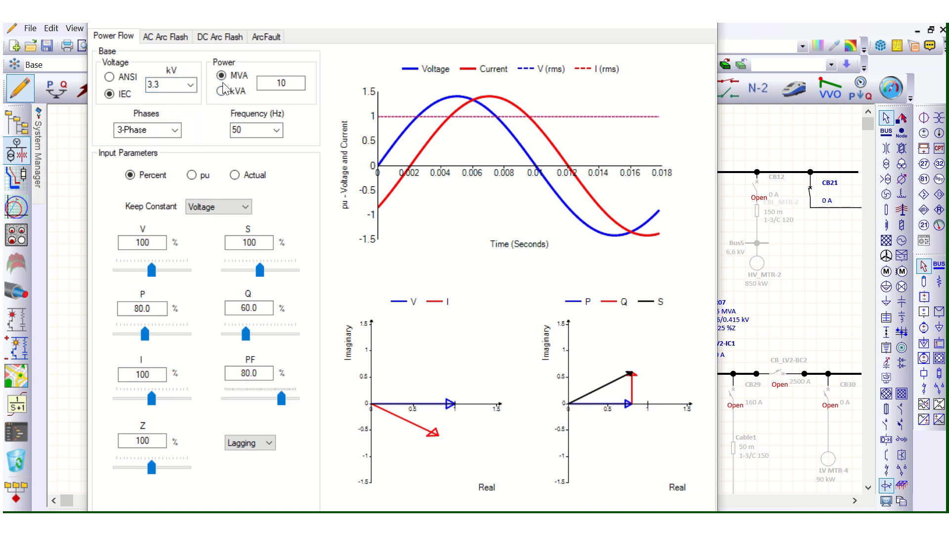
double_click(295, 85)
click(176, 130)
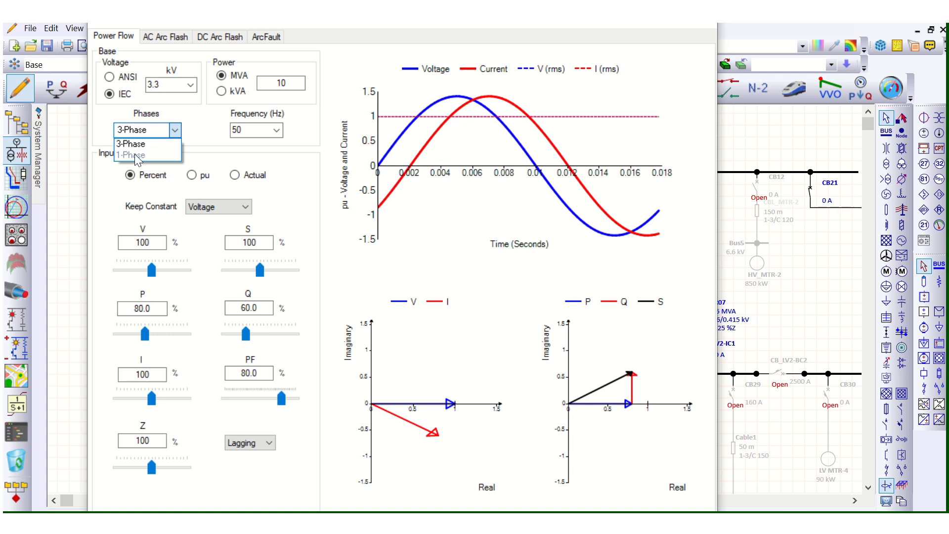
click(176, 130)
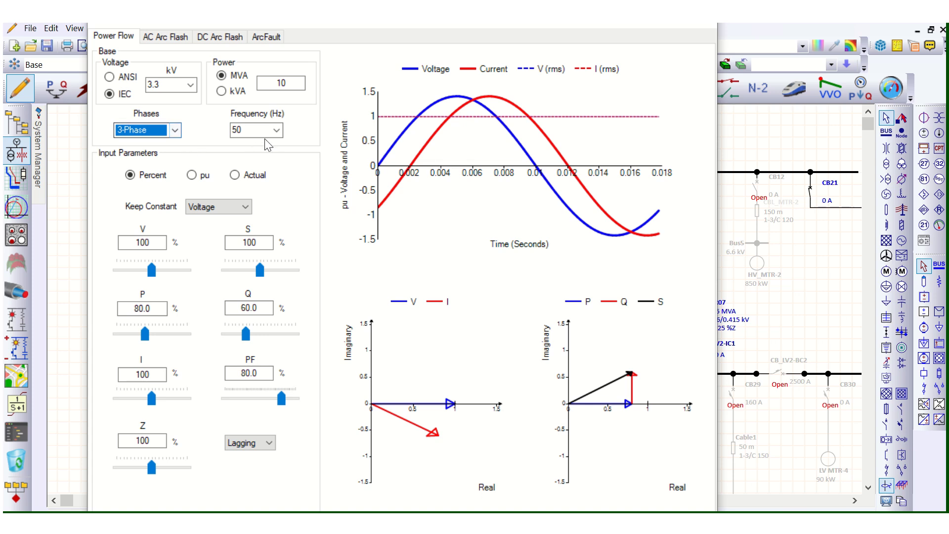
click(278, 129)
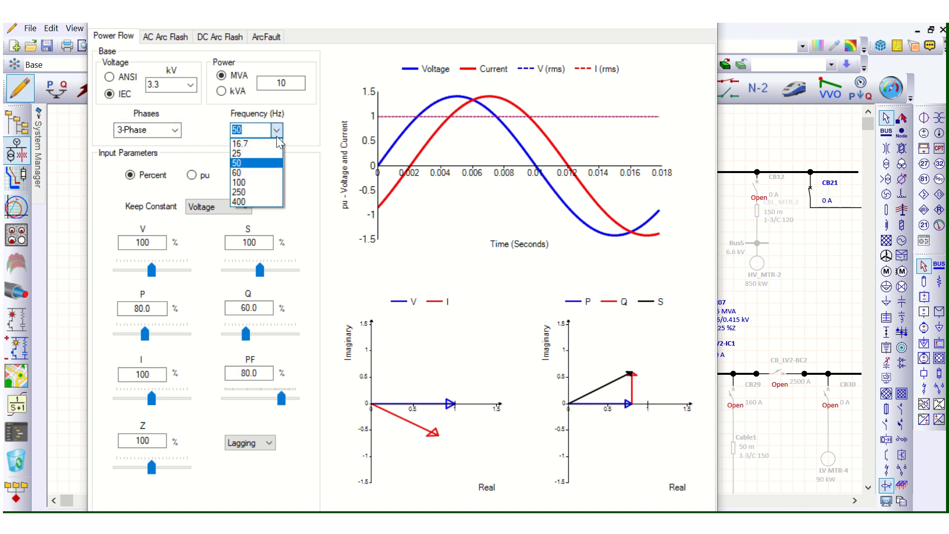
click(293, 131)
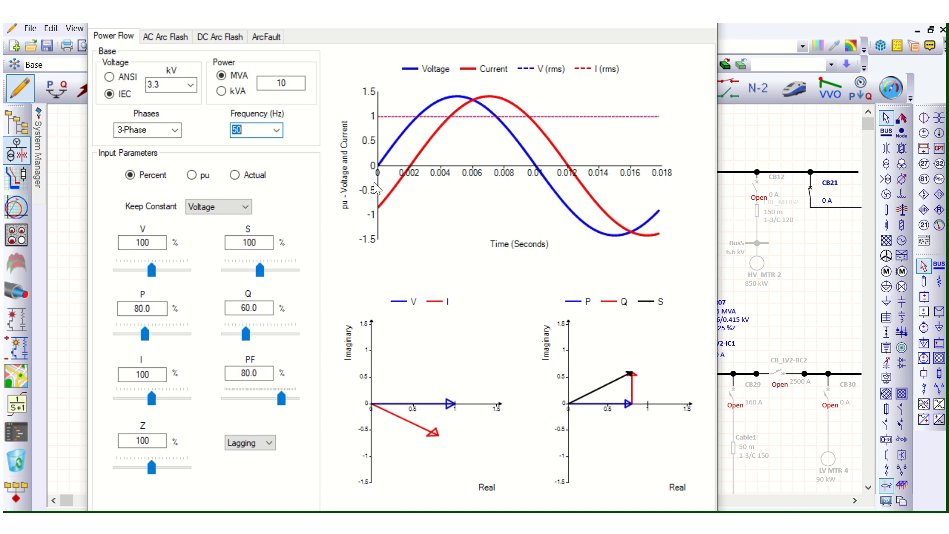
click(263, 444)
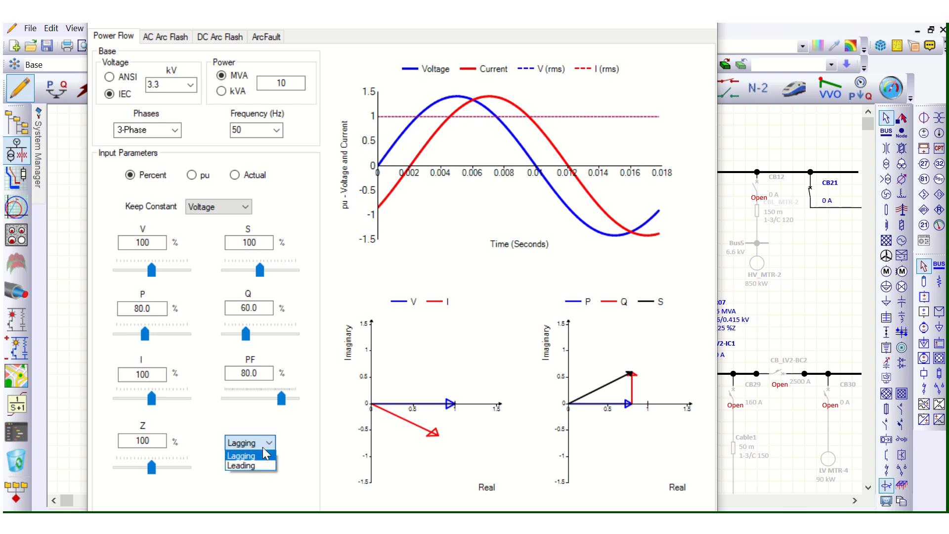
click(261, 457)
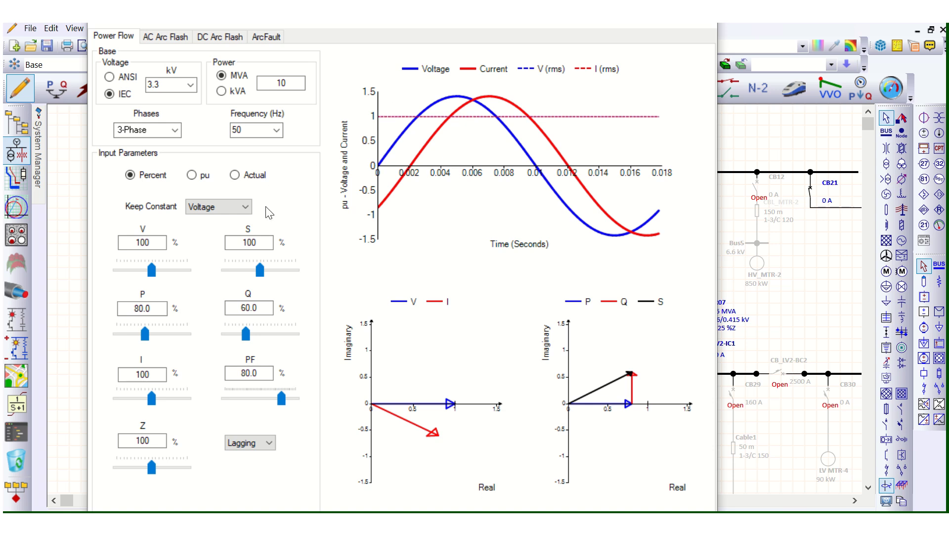
click(275, 132)
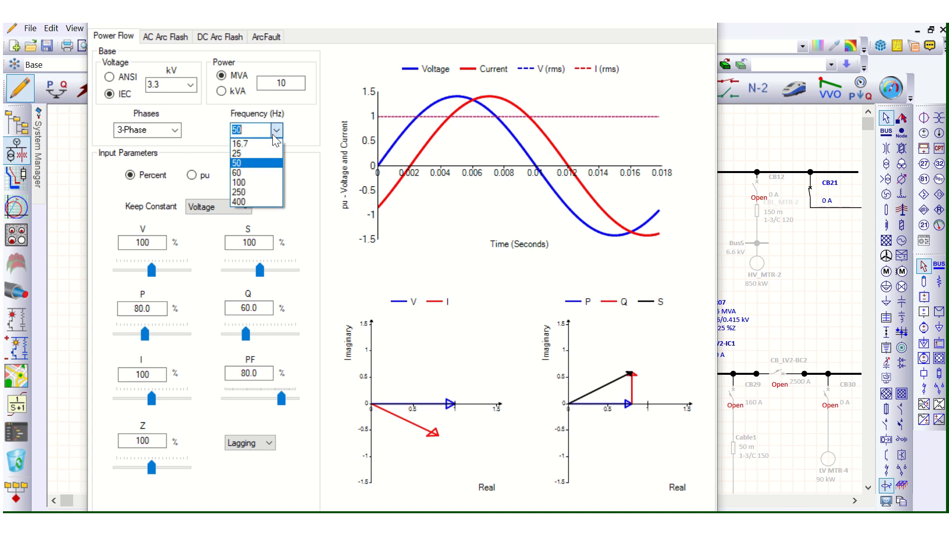
click(255, 170)
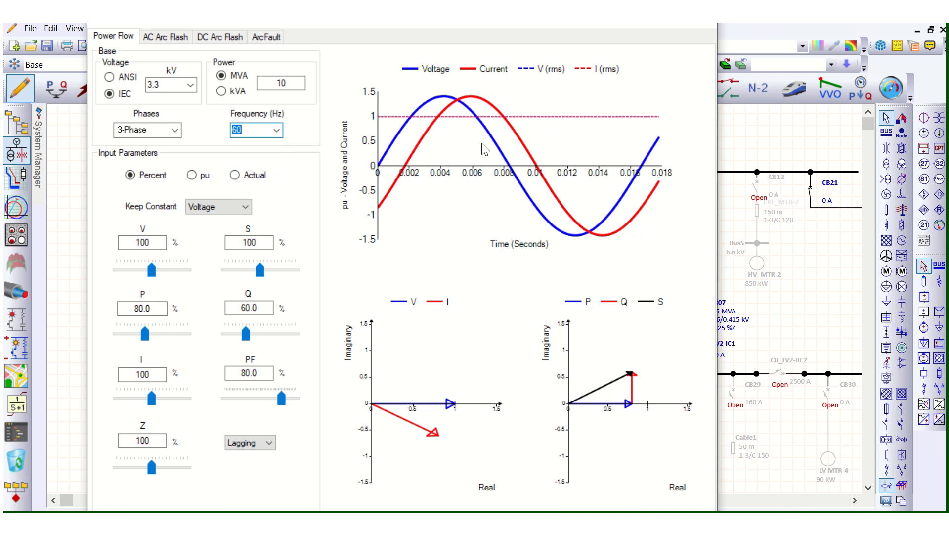
click(277, 132)
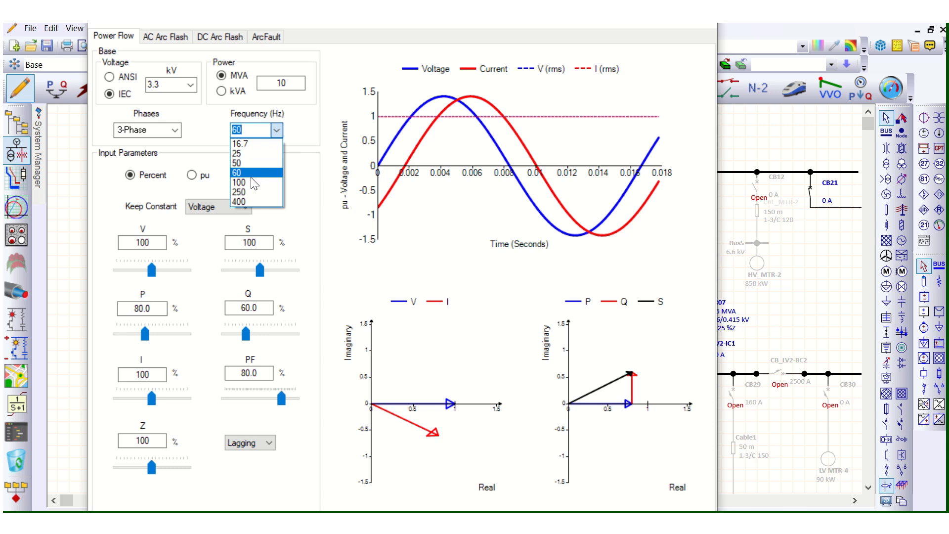
click(254, 183)
click(277, 131)
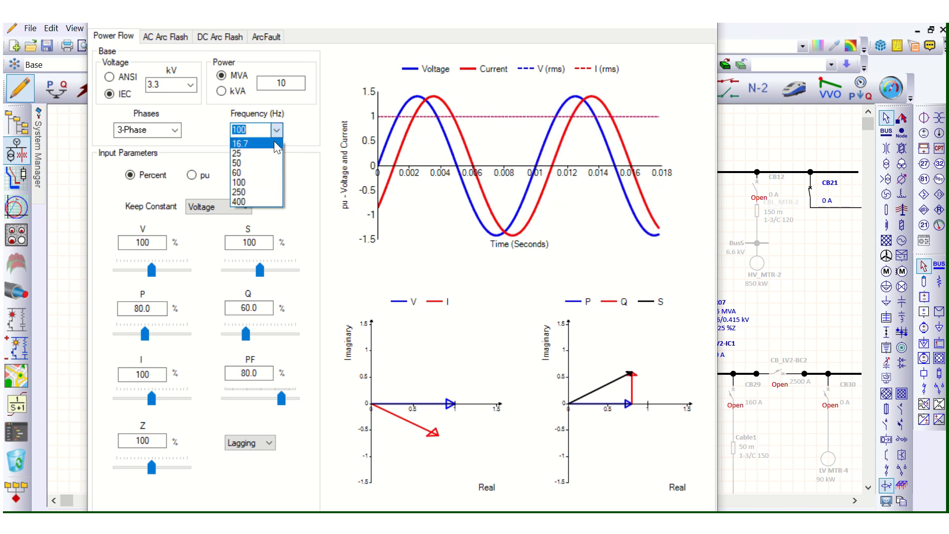
click(254, 163)
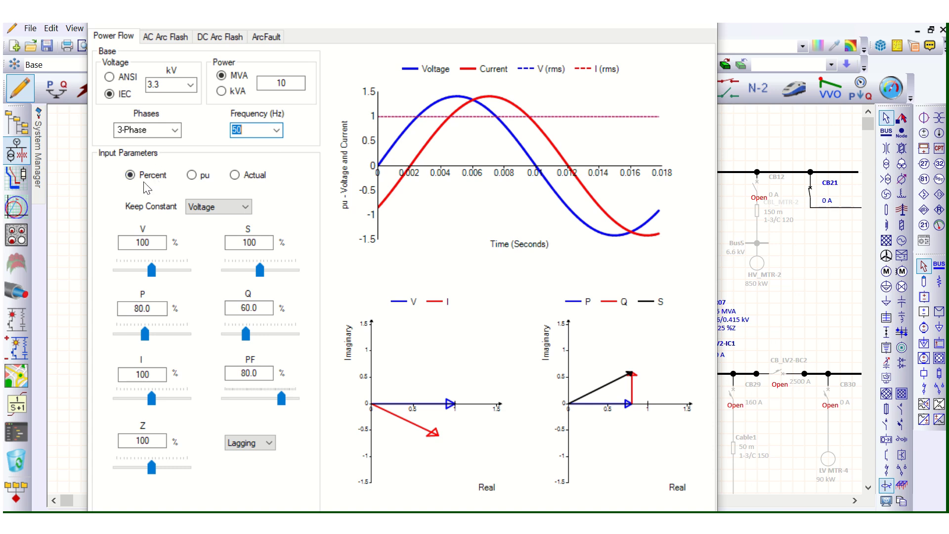
Show the inputs in pu, Actual, then Percent, and list the Keep Constant choices.
click(192, 175)
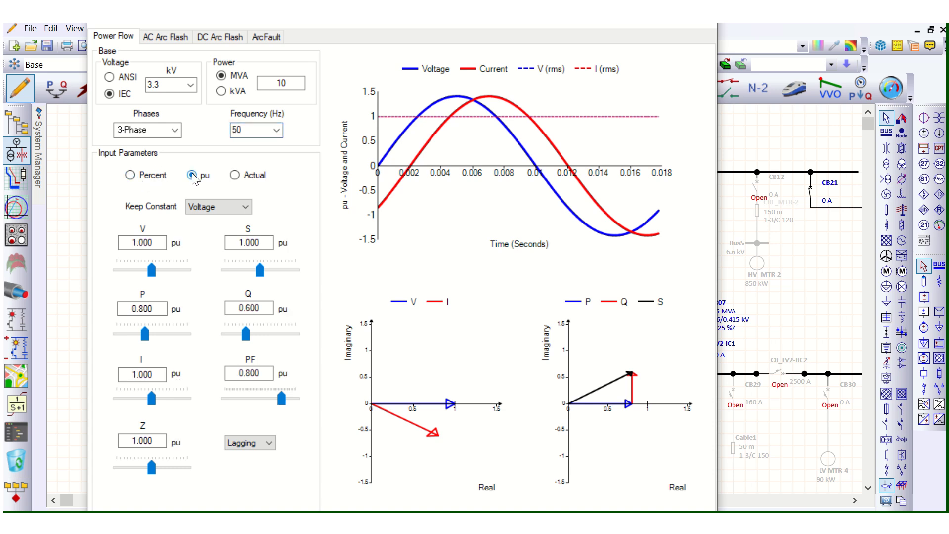
click(234, 176)
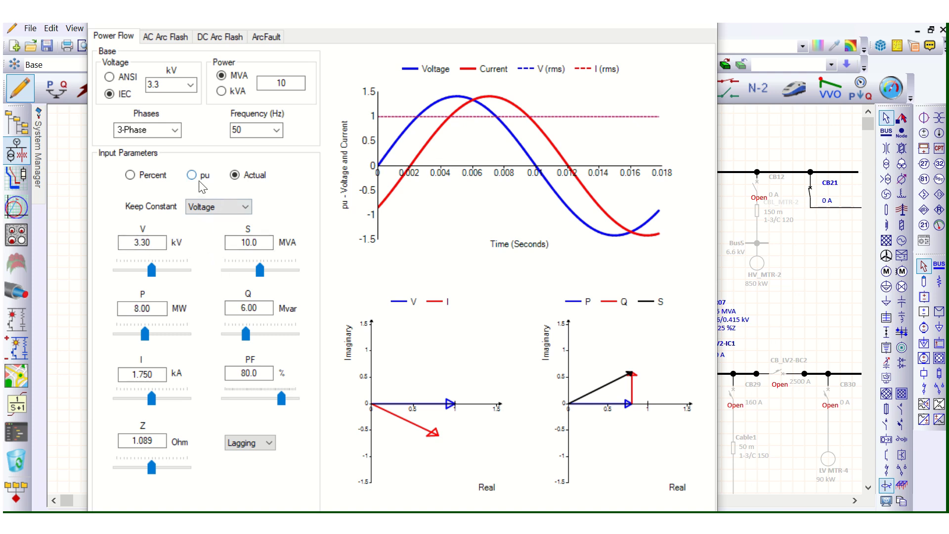
click(131, 175)
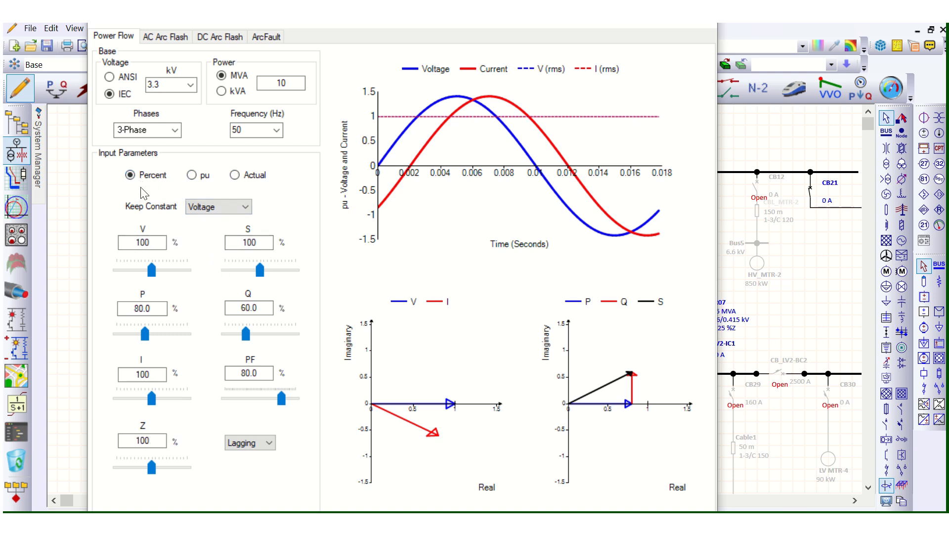
click(235, 206)
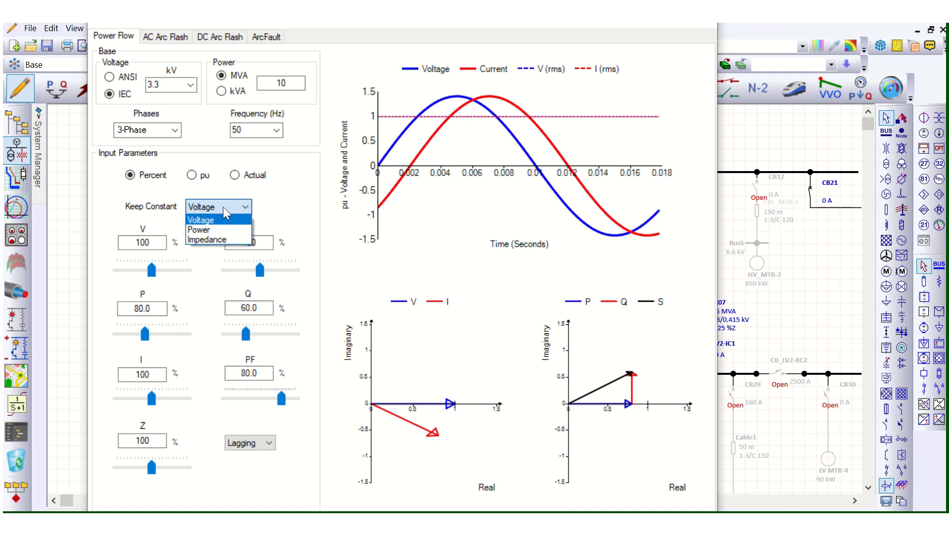
click(230, 205)
click(227, 204)
click(213, 224)
click(230, 211)
click(216, 237)
click(227, 206)
click(222, 215)
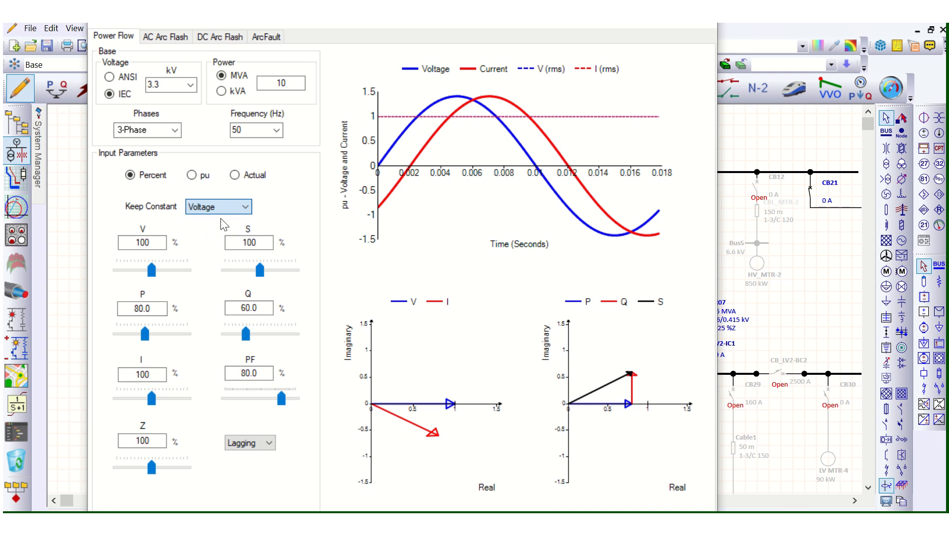
click(162, 241)
Move S between 78.0% and 110.8%, settle at 105.5%, and lower PF to 65.3% lagging.
drag(261, 280, 265, 276)
drag(153, 335, 152, 334)
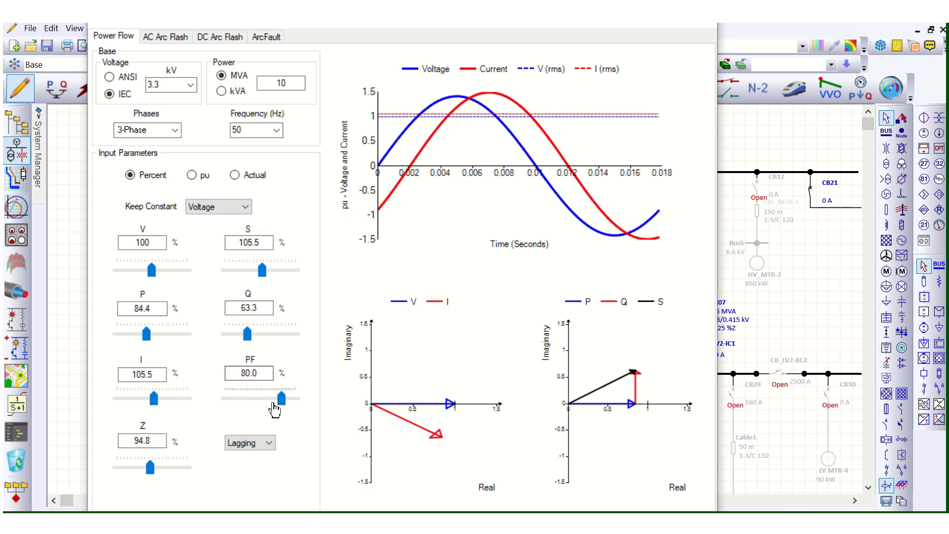
mouse_move(281, 407)
mouse_down()
mouse_move(263, 411)
mouse_move(270, 411)
mouse_up()
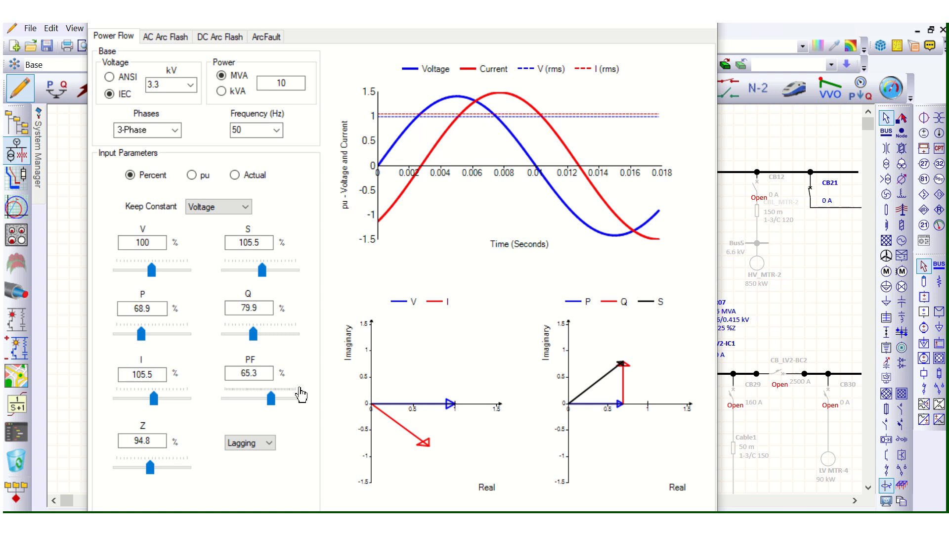
mouse_move(270, 408)
mouse_down()
mouse_move(250, 409)
mouse_move(283, 408)
mouse_move(275, 408)
mouse_up()
click(268, 444)
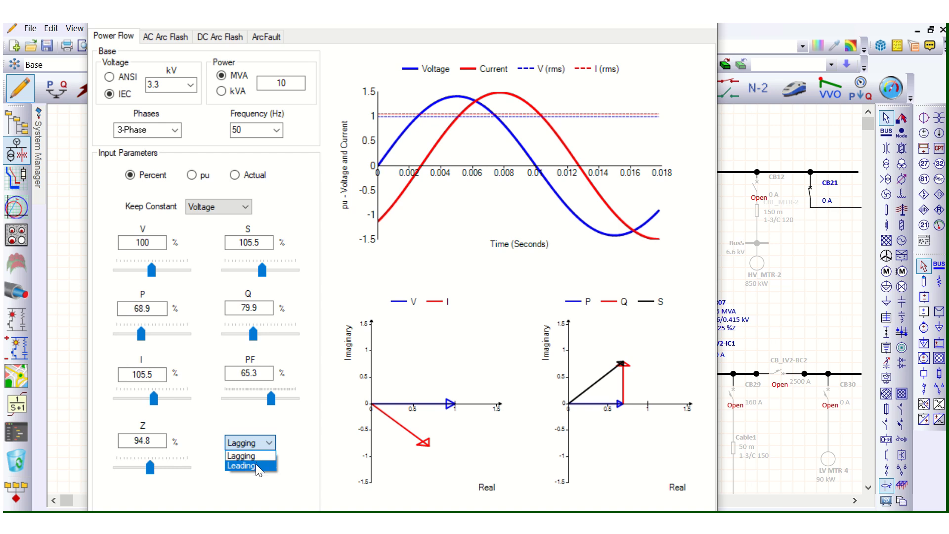
click(256, 464)
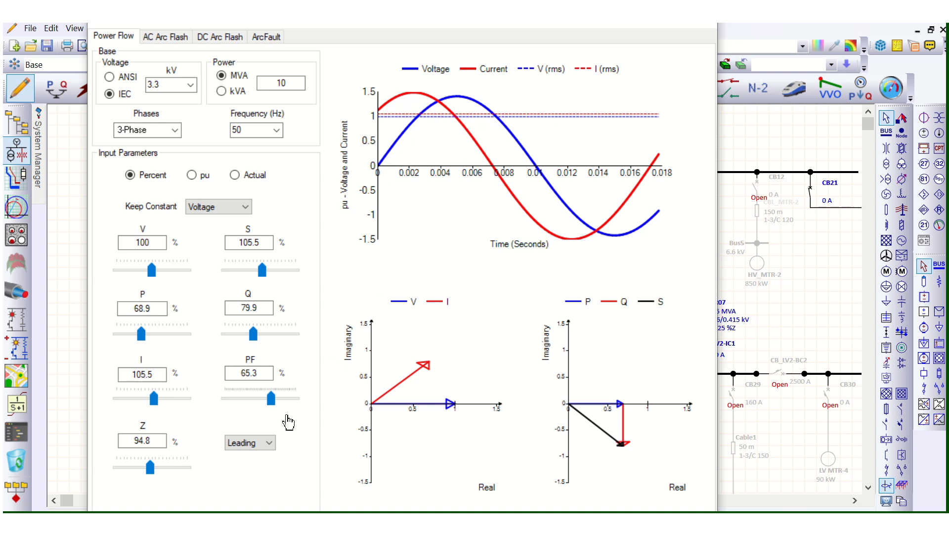
click(255, 440)
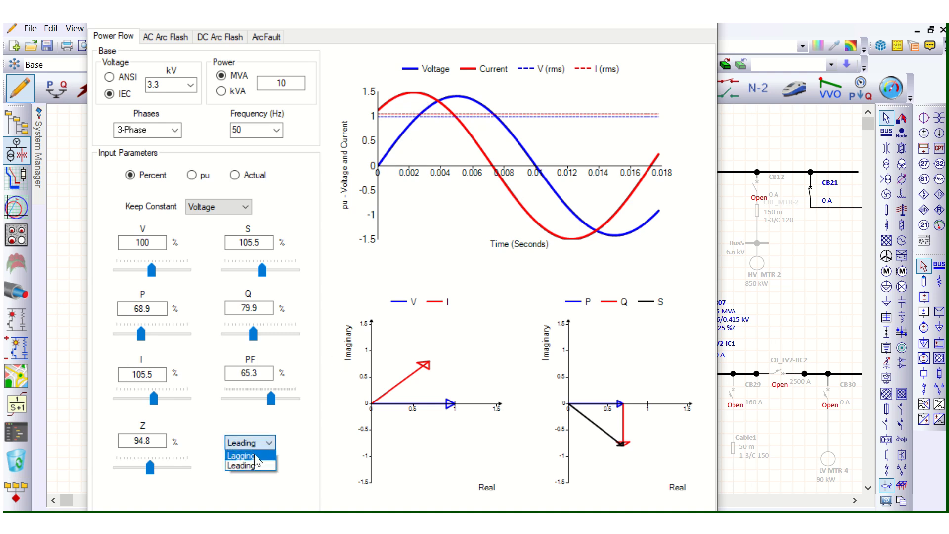
click(254, 454)
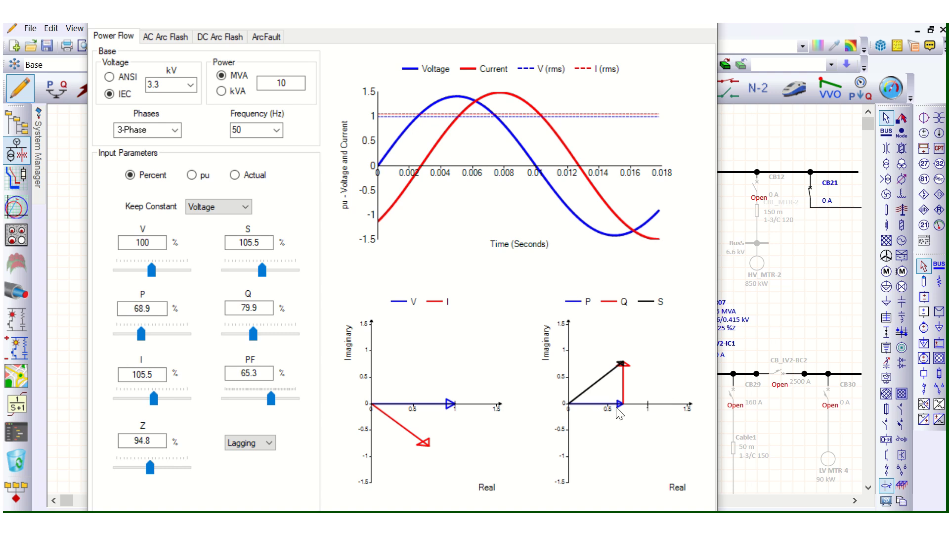
Raise the lagging power factor through 79% and 83.2% to 85.3%, keeping Voltage constant.
mouse_move(276, 408)
mouse_down()
mouse_move(294, 408)
mouse_move(277, 410)
mouse_move(285, 413)
mouse_up()
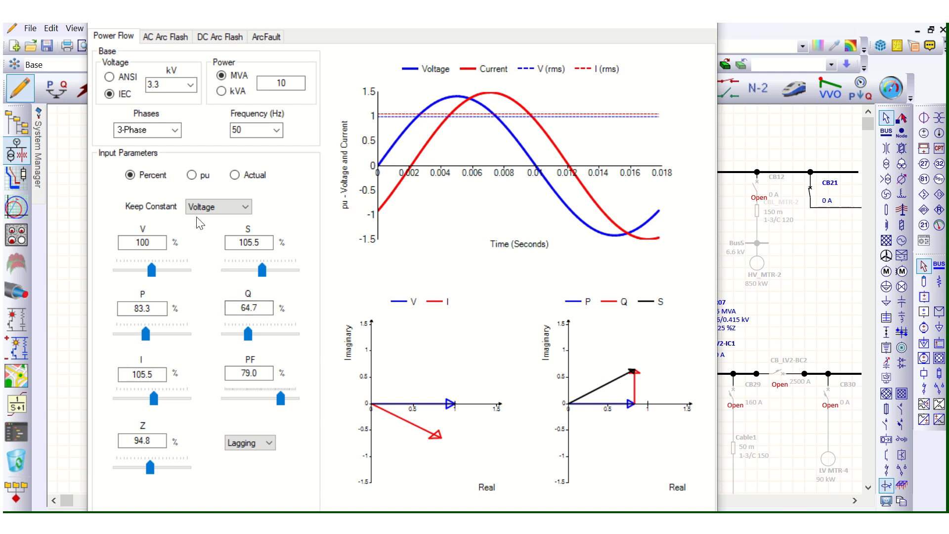
click(207, 208)
click(212, 206)
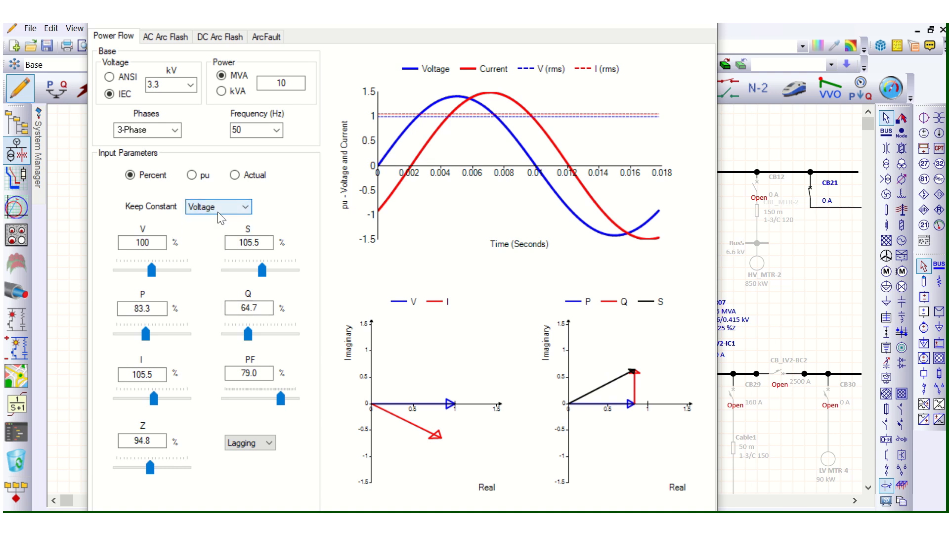
double_click(264, 374)
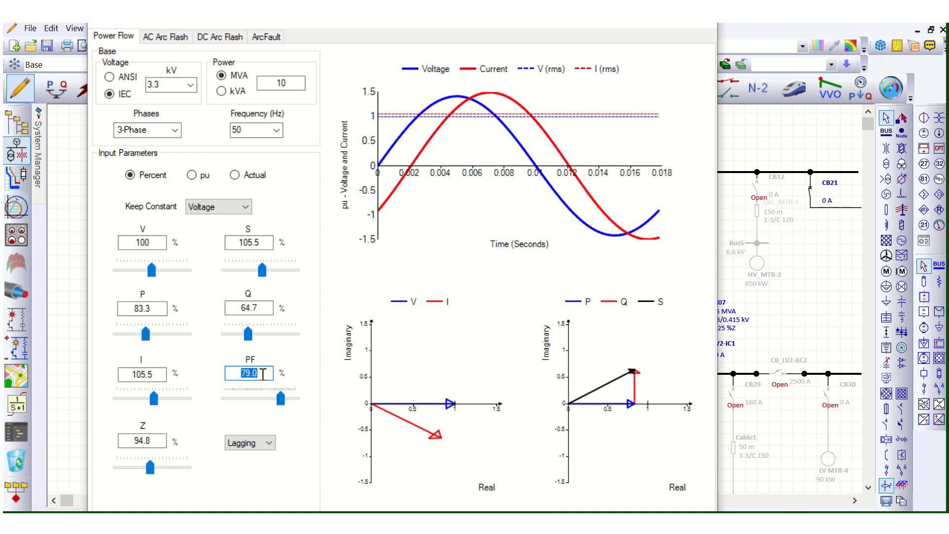
mouse_move(281, 398)
mouse_down()
mouse_move(286, 405)
mouse_move(281, 398)
mouse_up()
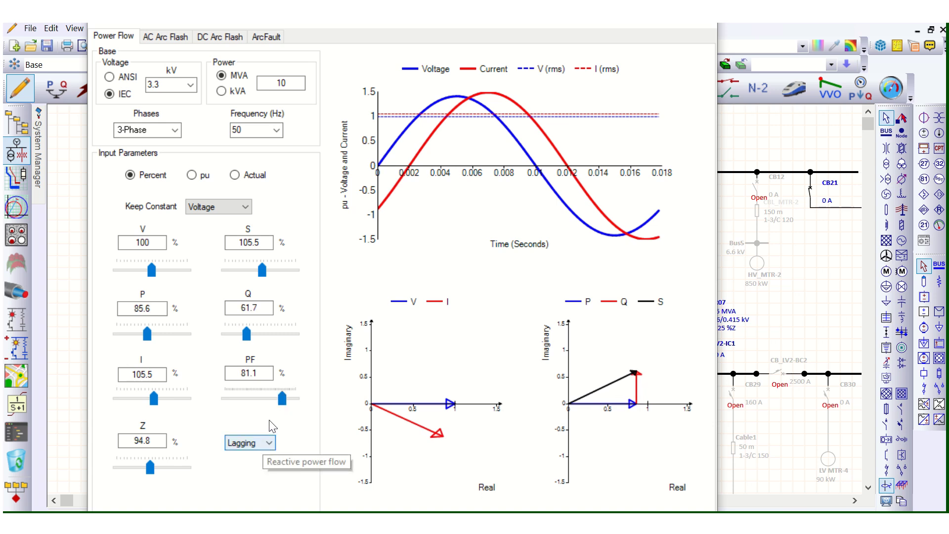
drag(282, 406, 286, 407)
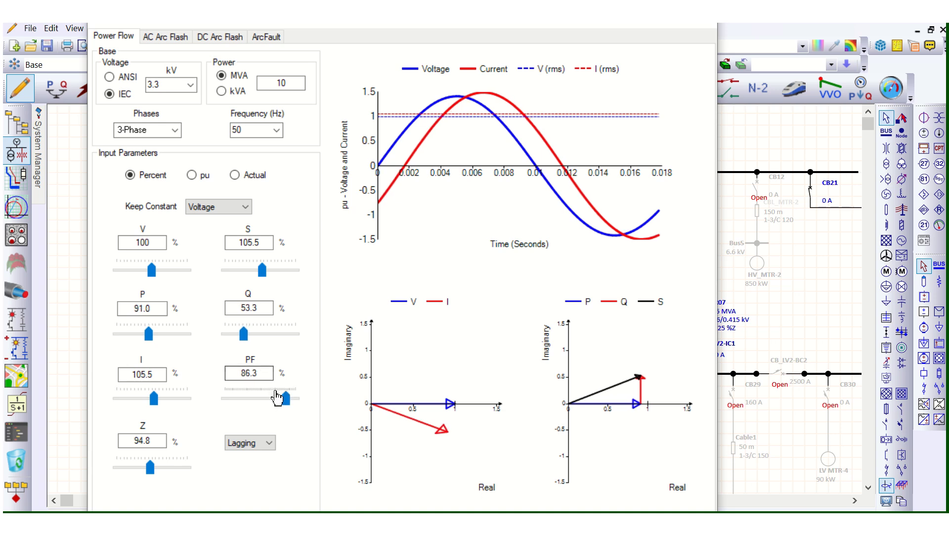
drag(286, 405, 287, 406)
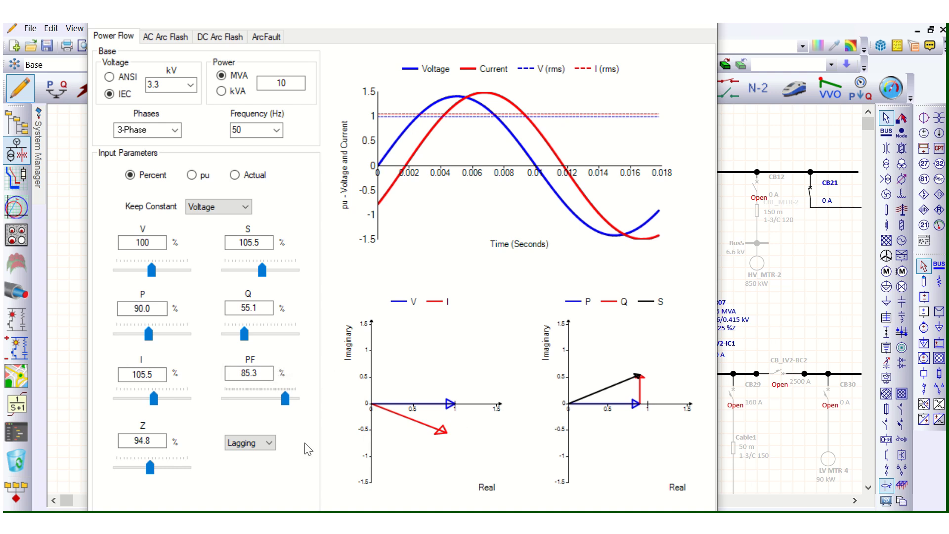
Make the power factor leading and try 61.1%, then return to 80.0% lagging.
click(253, 443)
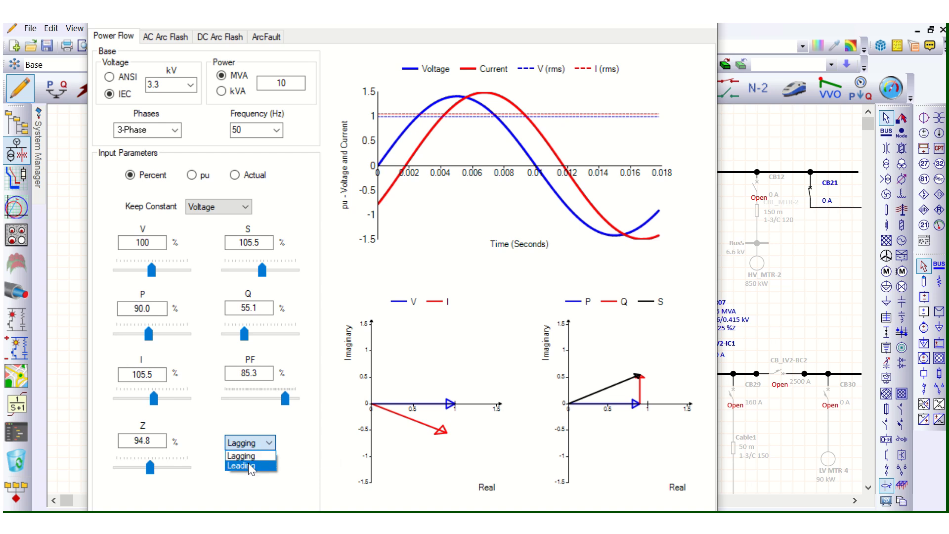
click(249, 463)
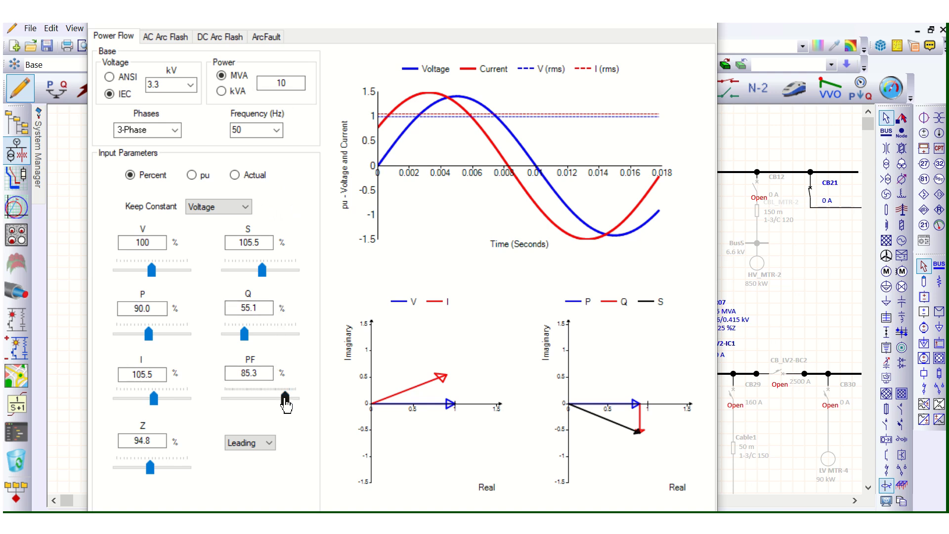
mouse_move(285, 401)
mouse_down()
mouse_move(268, 403)
mouse_move(281, 405)
mouse_up()
click(267, 441)
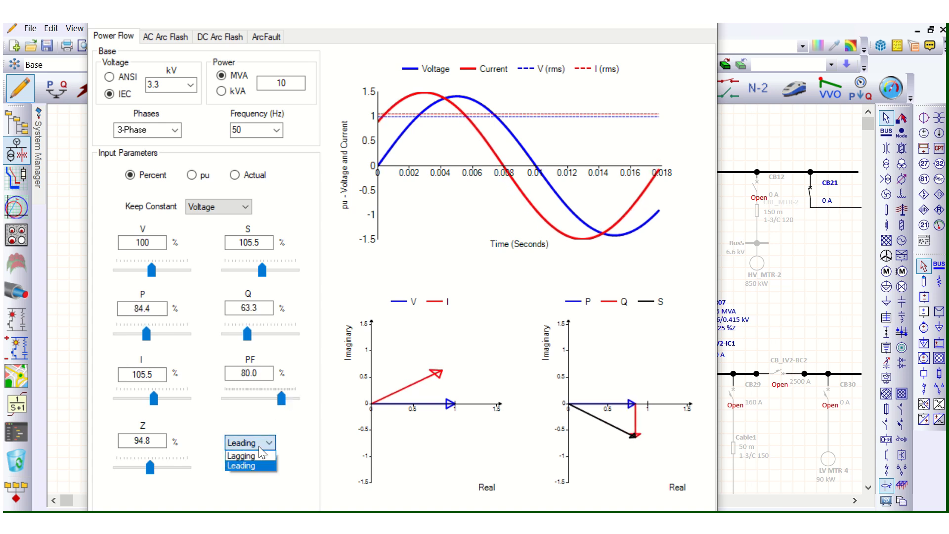
click(255, 456)
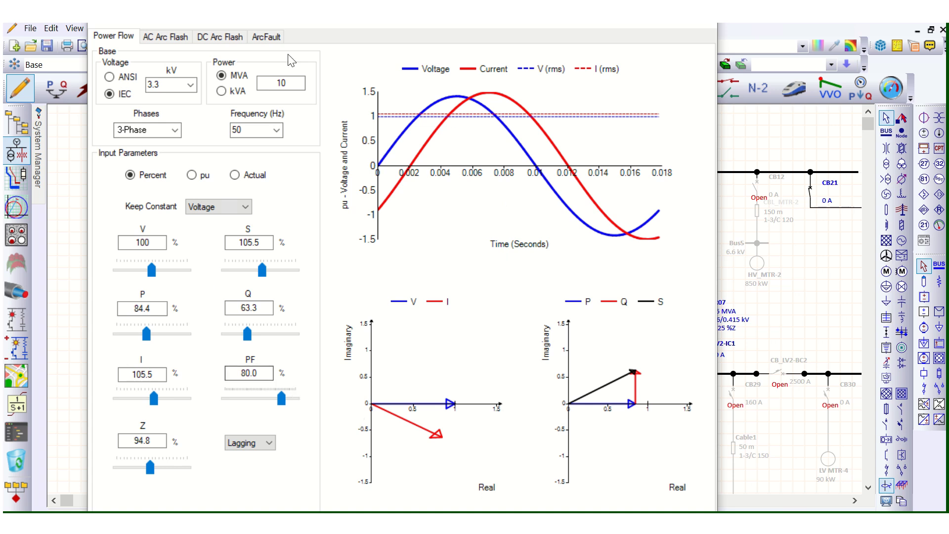
Close the Power and AF Calculator and reopen it with its default 100% values.
mouse_move(388, 22)
mouse_down()
mouse_move(383, 46)
mouse_move(388, 28)
mouse_move(426, 27)
mouse_move(390, 36)
mouse_up()
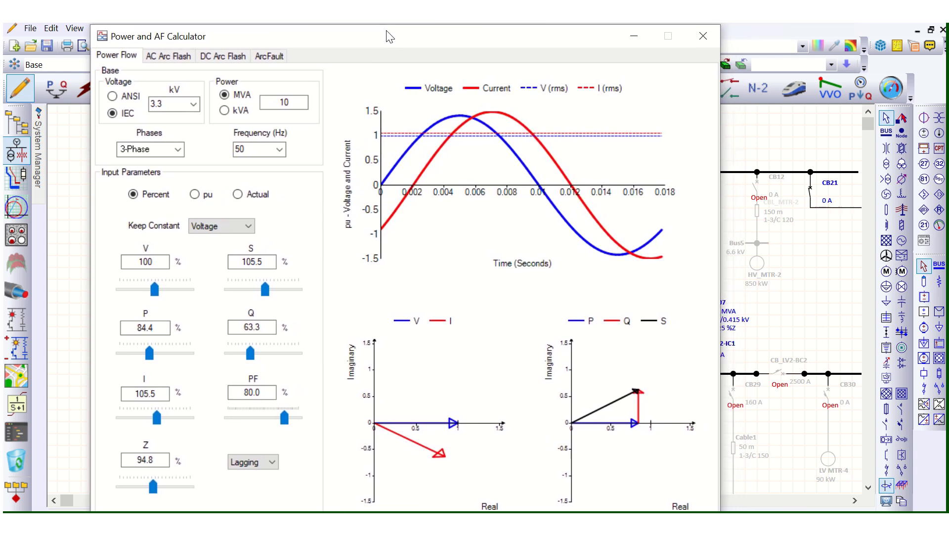
click(702, 36)
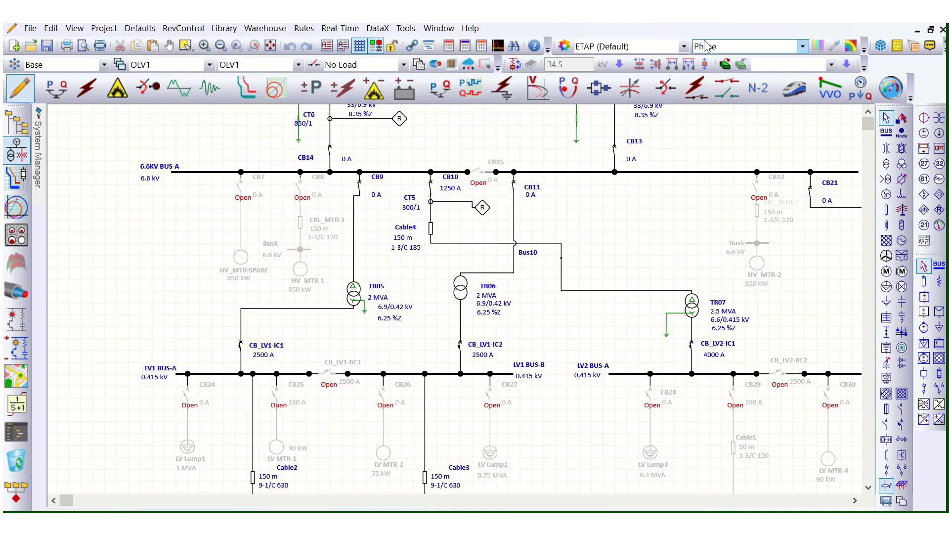
click(450, 50)
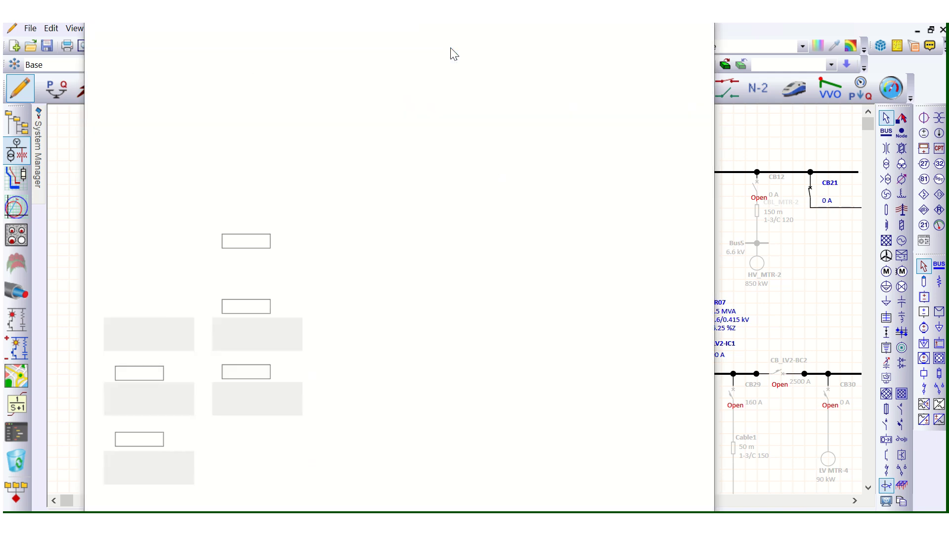